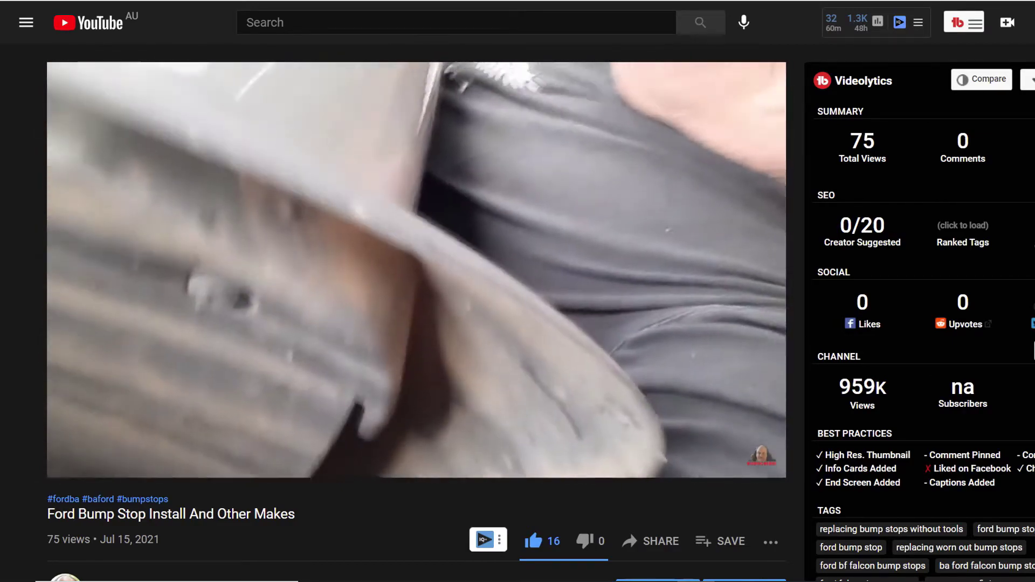
# Step: Go to YouTube Studio's Content list and open the Ford bump stop video's details
pyautogui.click(996, 20)
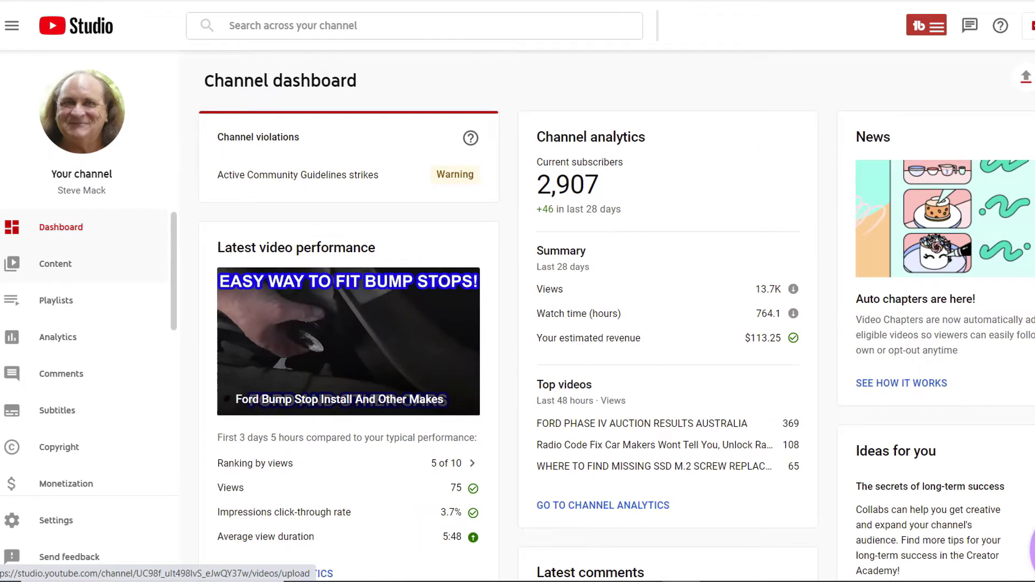
pyautogui.click(55, 263)
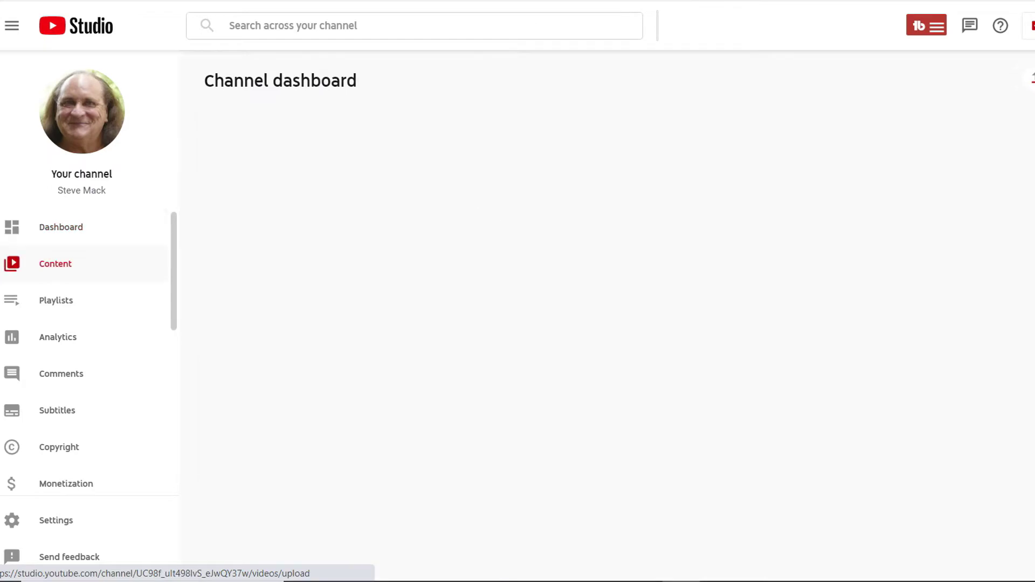
pyautogui.click(280, 247)
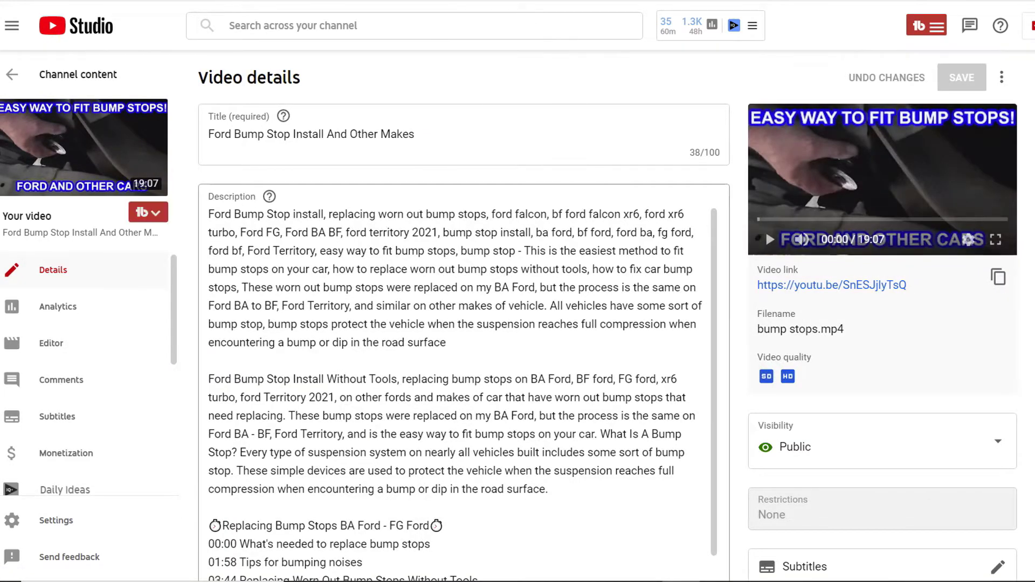
# Step: Scroll down to the video's Automatic chapters option and make sure it is allowed
pyautogui.scroll(-5, 458, 377)
pyautogui.scroll(-5, 458, 378)
pyautogui.scroll(-5, 459, 377)
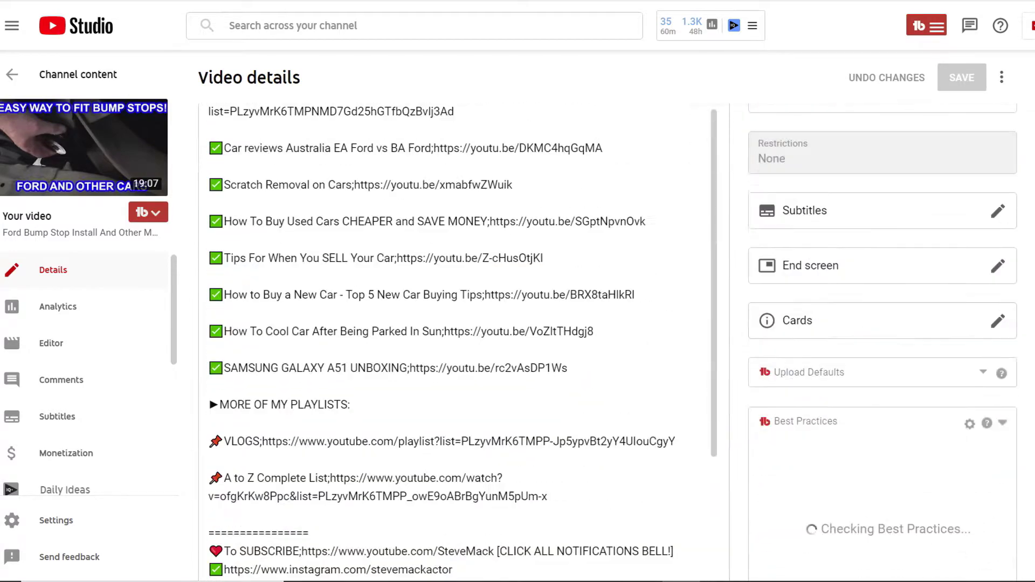
pyautogui.scroll(-5, 458, 378)
pyautogui.scroll(-5, 458, 345)
pyautogui.scroll(-3, 458, 345)
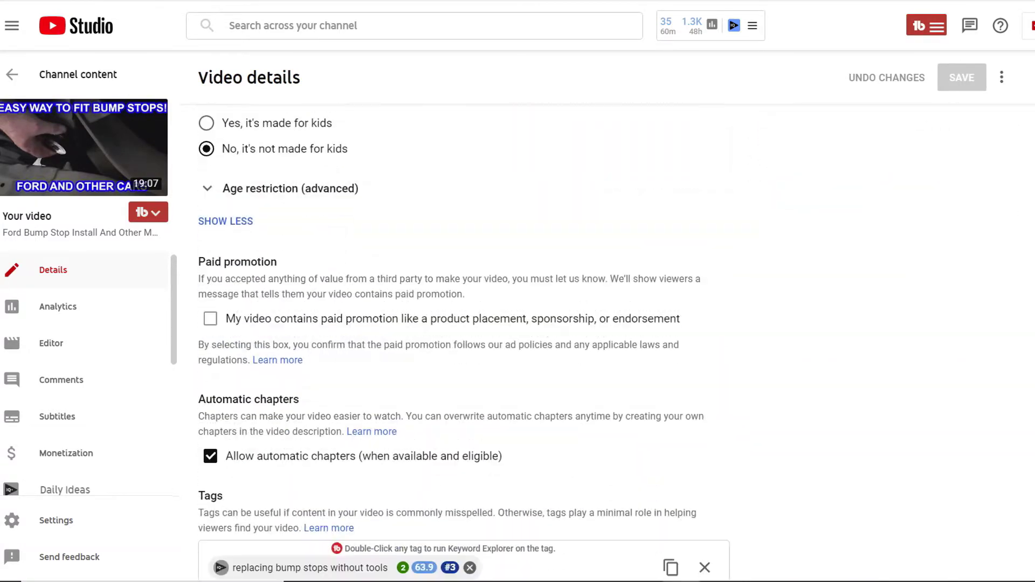
pyautogui.scroll(-3, 458, 345)
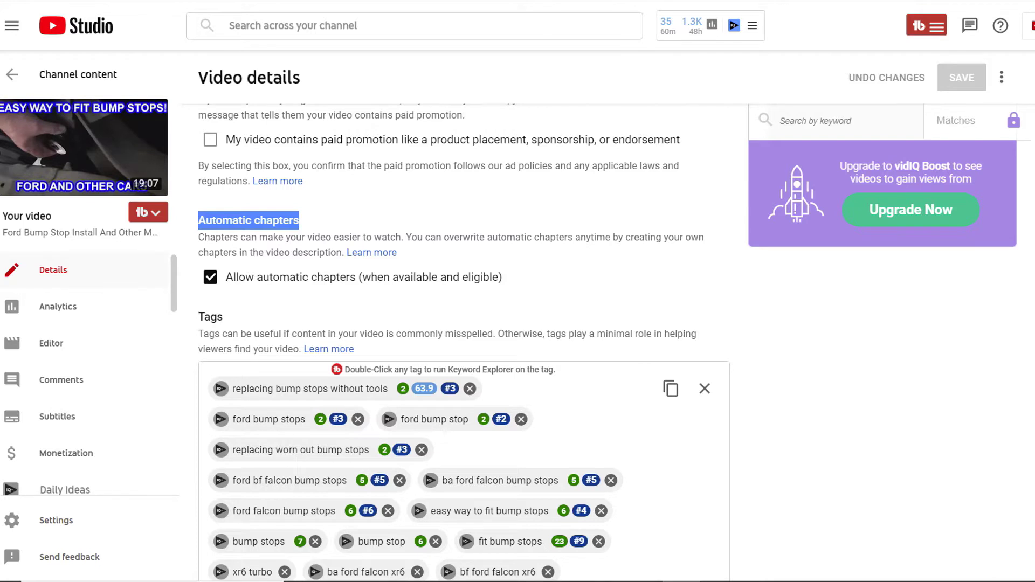
pyautogui.click(211, 277)
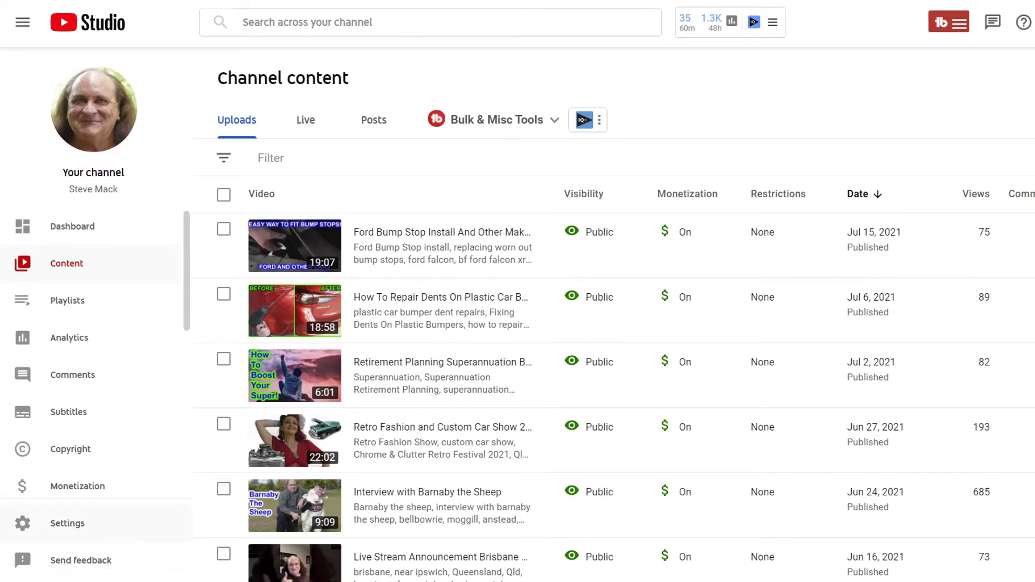
# Step: Check Automatic chapters in the channel's upload defaults advanced settings, then cancel without saving
pyautogui.click(67, 523)
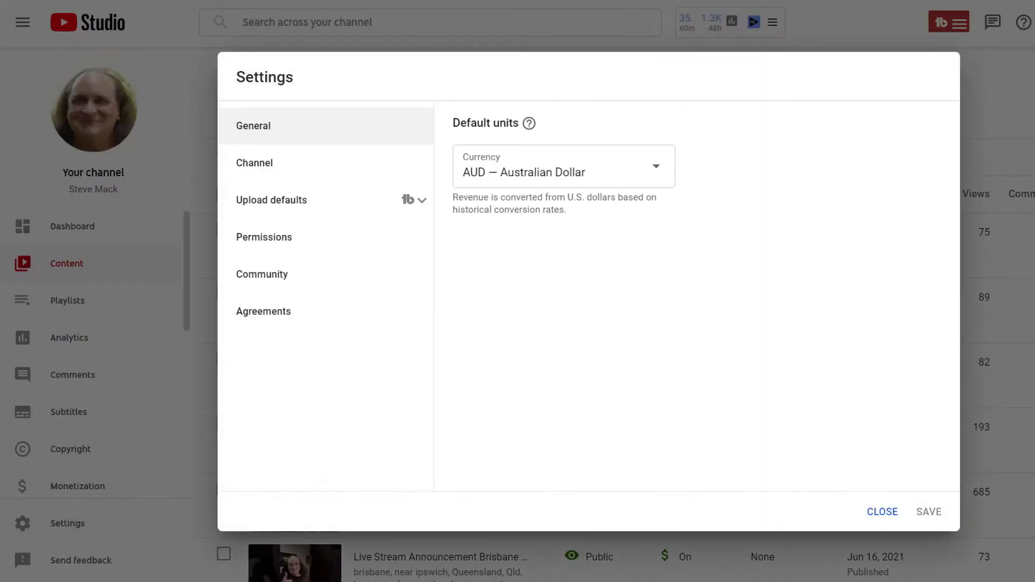
pyautogui.click(271, 200)
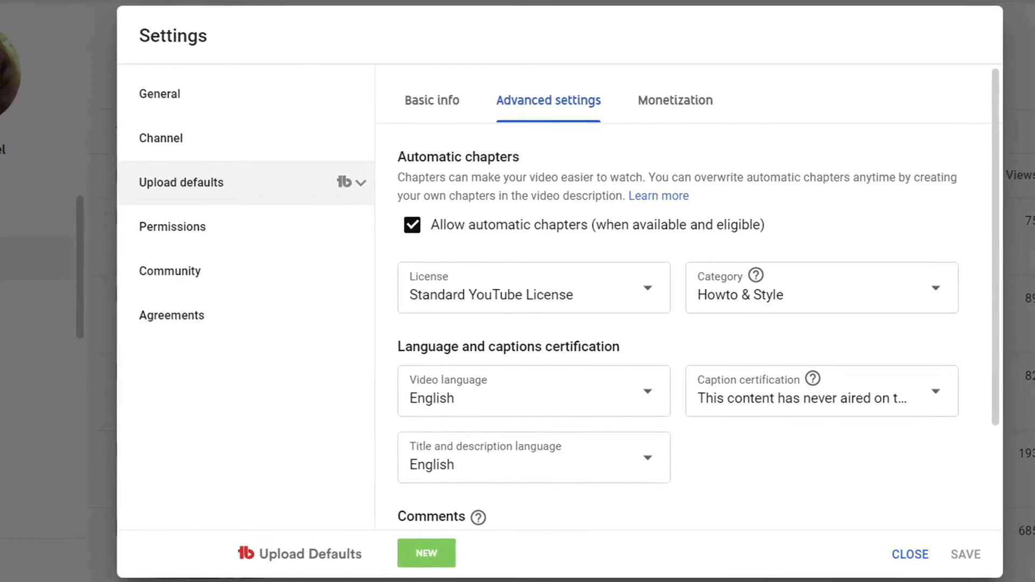
pyautogui.click(415, 225)
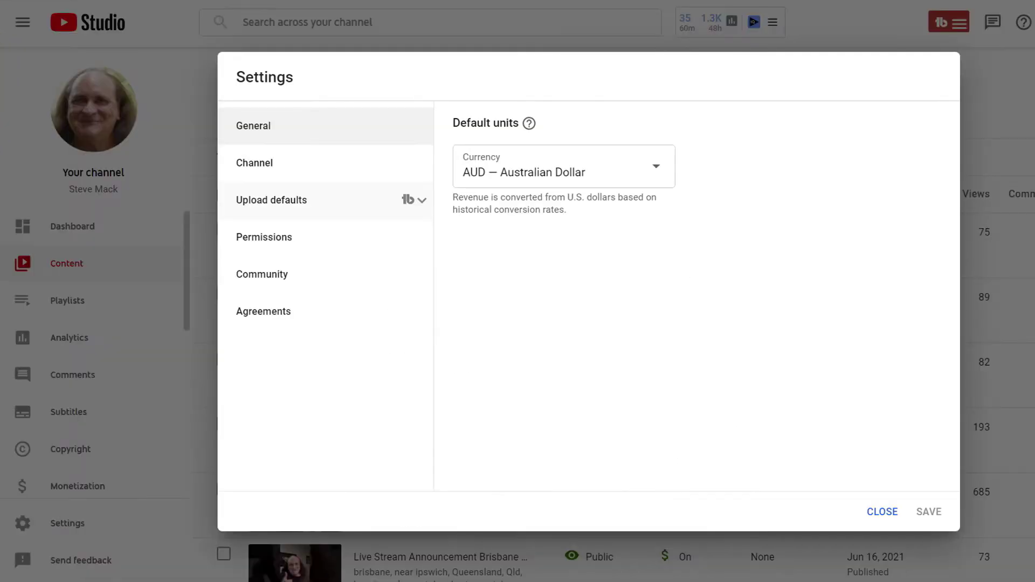
pyautogui.click(271, 201)
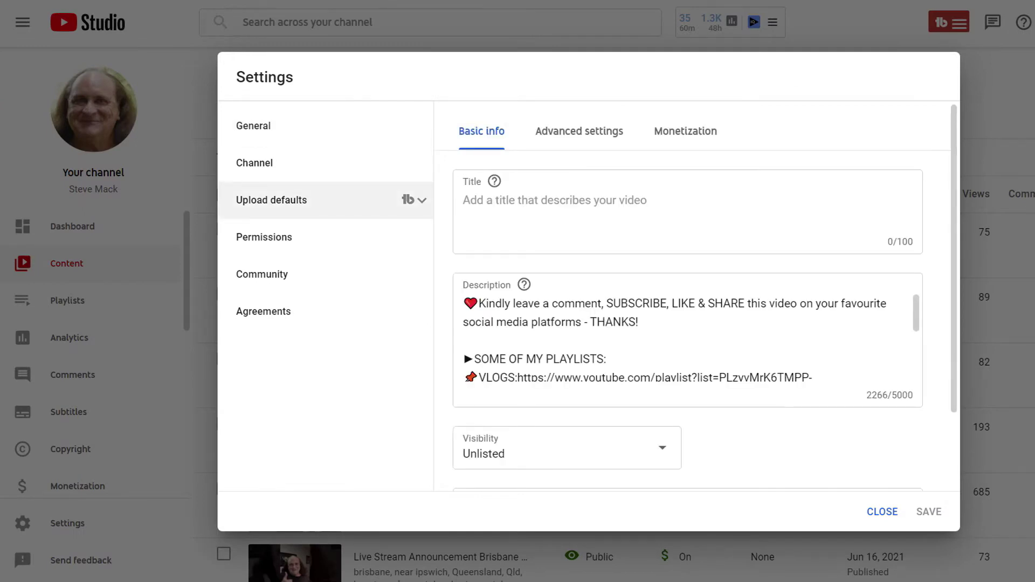
pyautogui.click(579, 131)
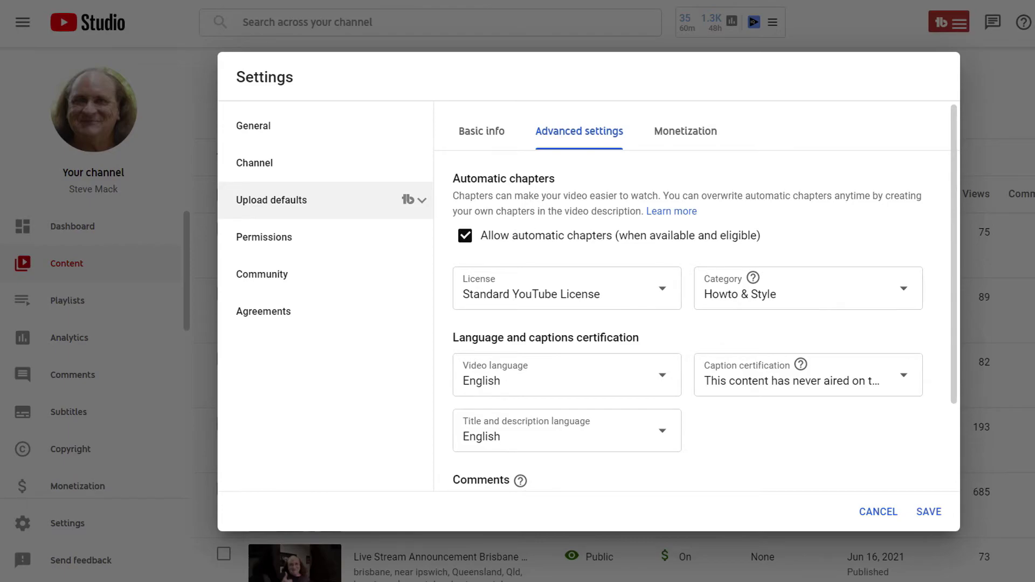
pyautogui.click(929, 511)
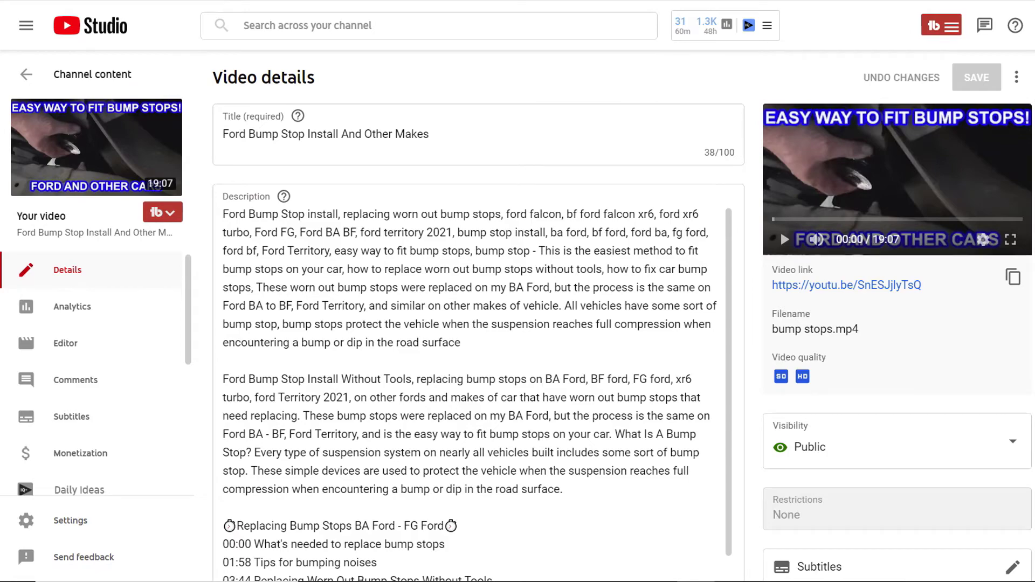
pyautogui.scroll(-2, 620, 343)
pyautogui.scroll(-2, 620, 342)
pyautogui.scroll(-2, 620, 343)
pyautogui.scroll(-2, 620, 343)
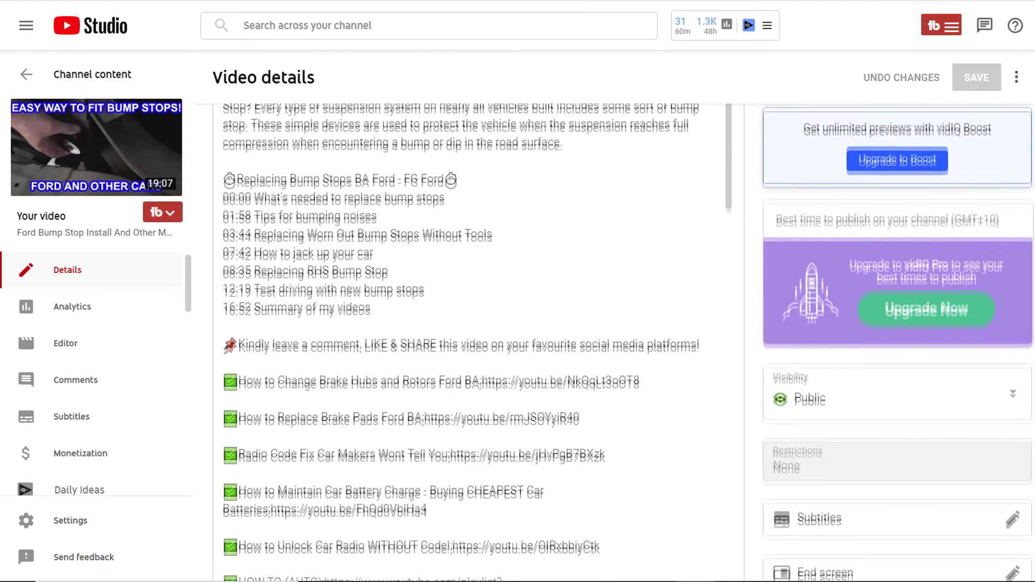
pyautogui.scroll(-1, 620, 343)
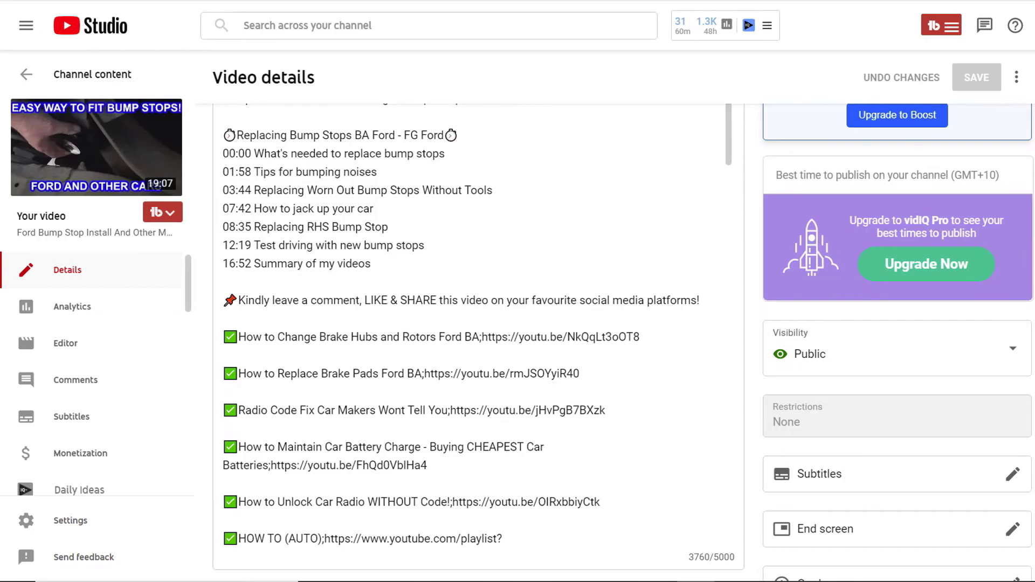
pyautogui.scroll(3, 475, 340)
pyautogui.scroll(3, 474, 340)
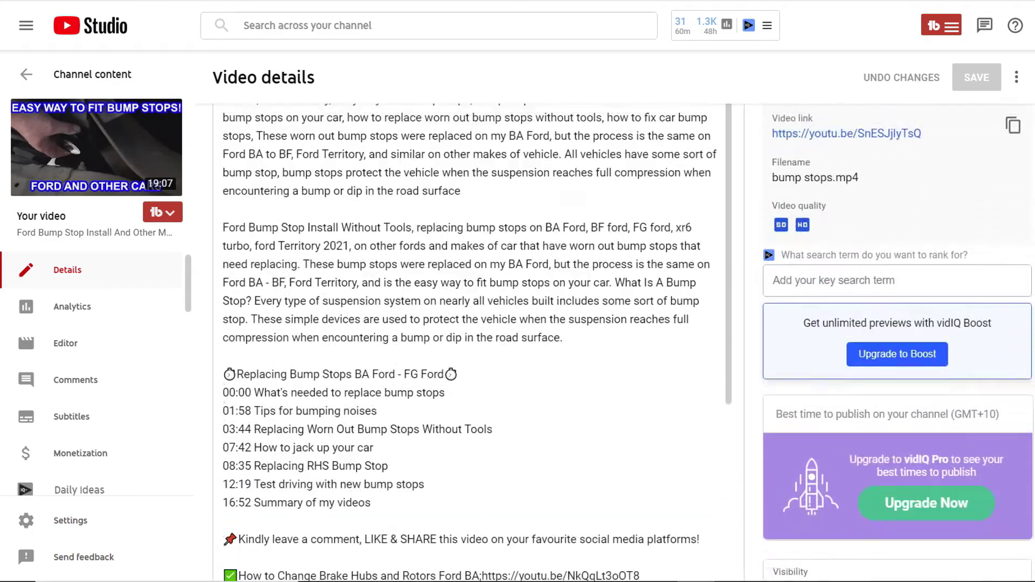
pyautogui.scroll(3, 474, 340)
pyautogui.scroll(3, 475, 340)
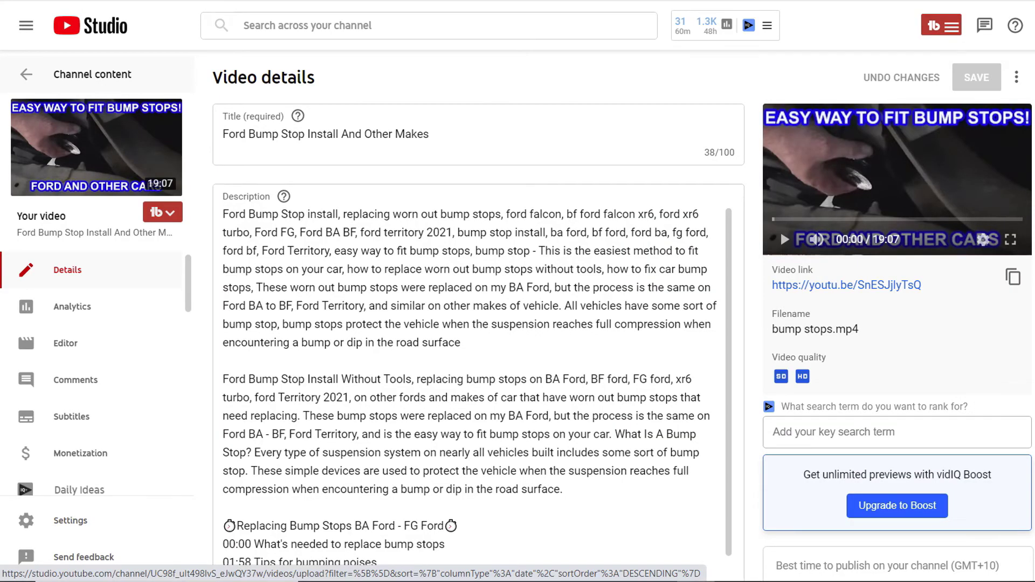
pyautogui.click(92, 74)
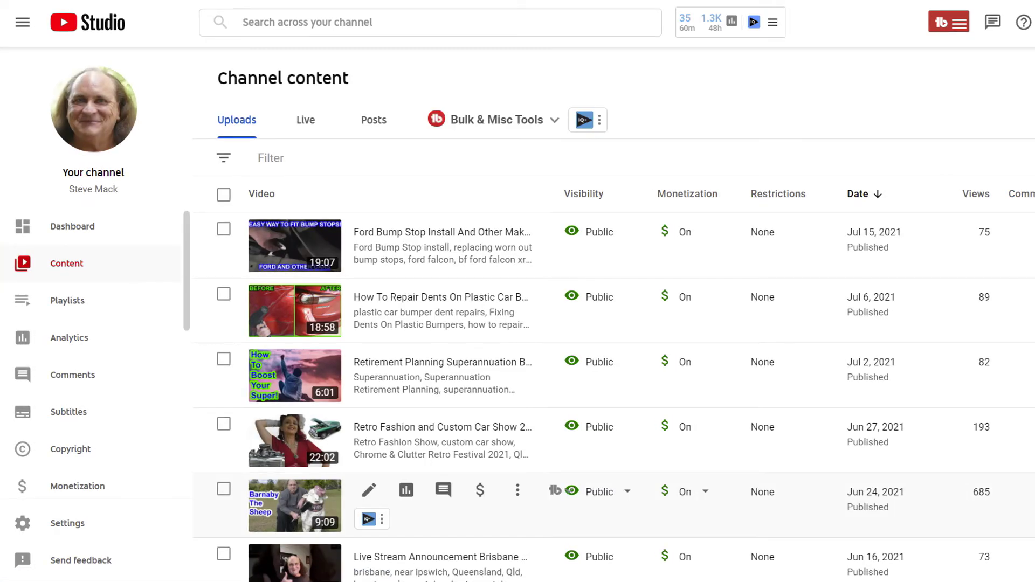